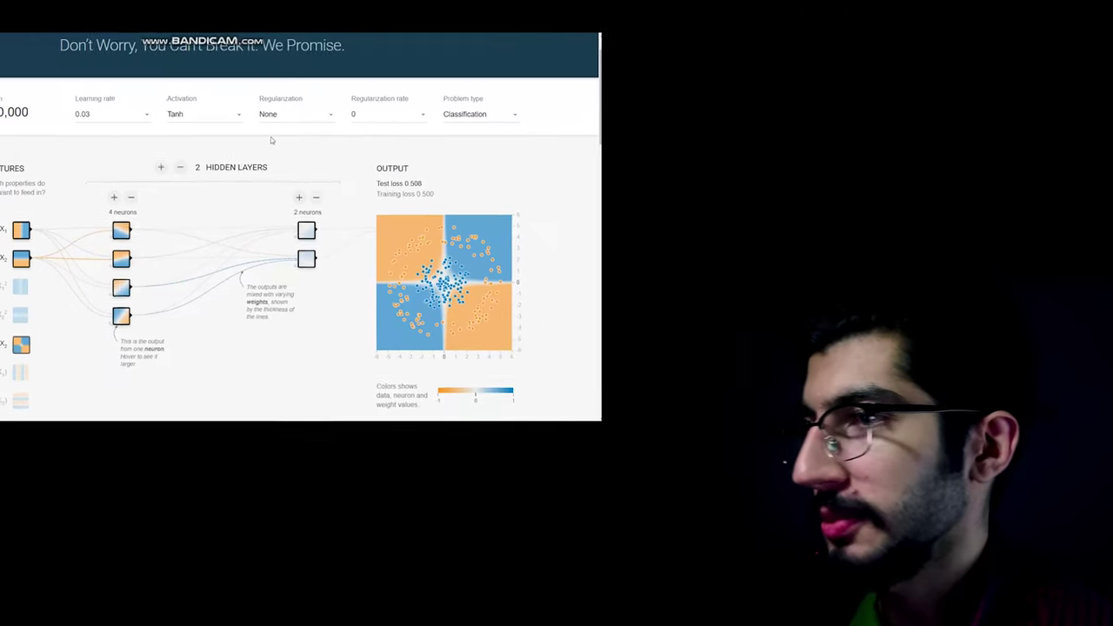
Step: View the available problem type options, keeping Classification selected
{"action": "left_click", "coordinate": [753, 114]}
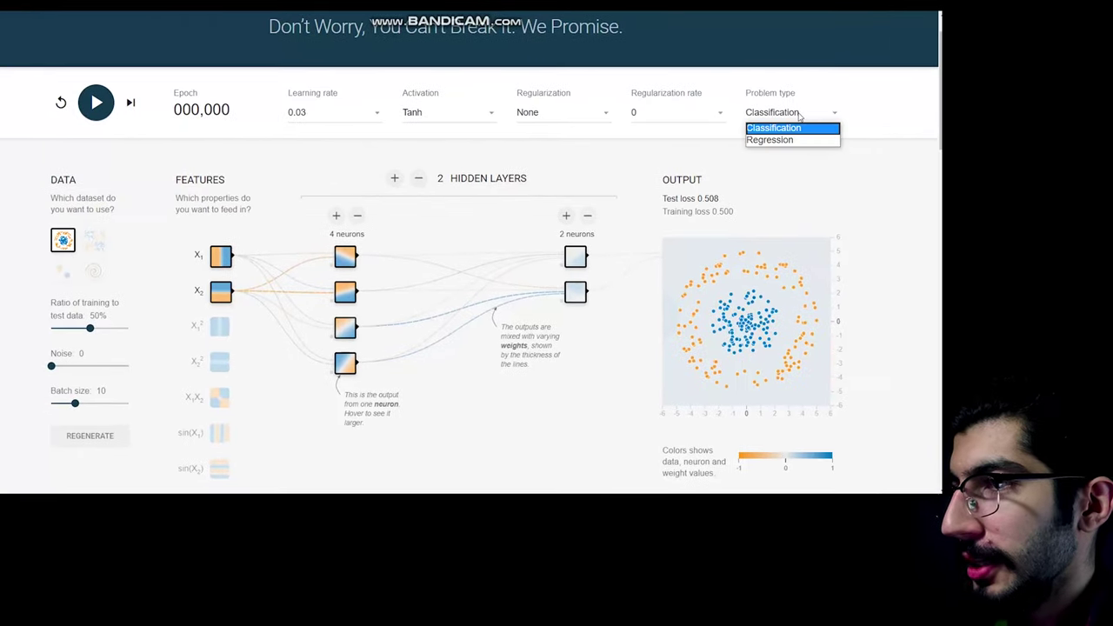
{"action": "left_click", "coordinate": [789, 162]}
{"action": "left_click", "coordinate": [794, 120]}
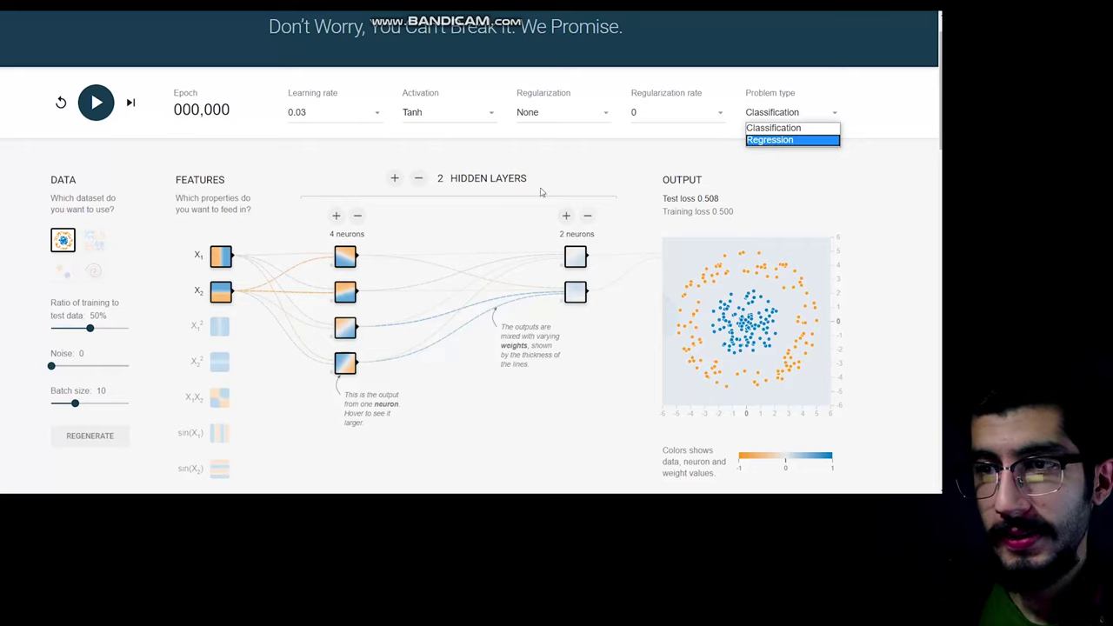
{"action": "left_click", "coordinate": [29, 214]}
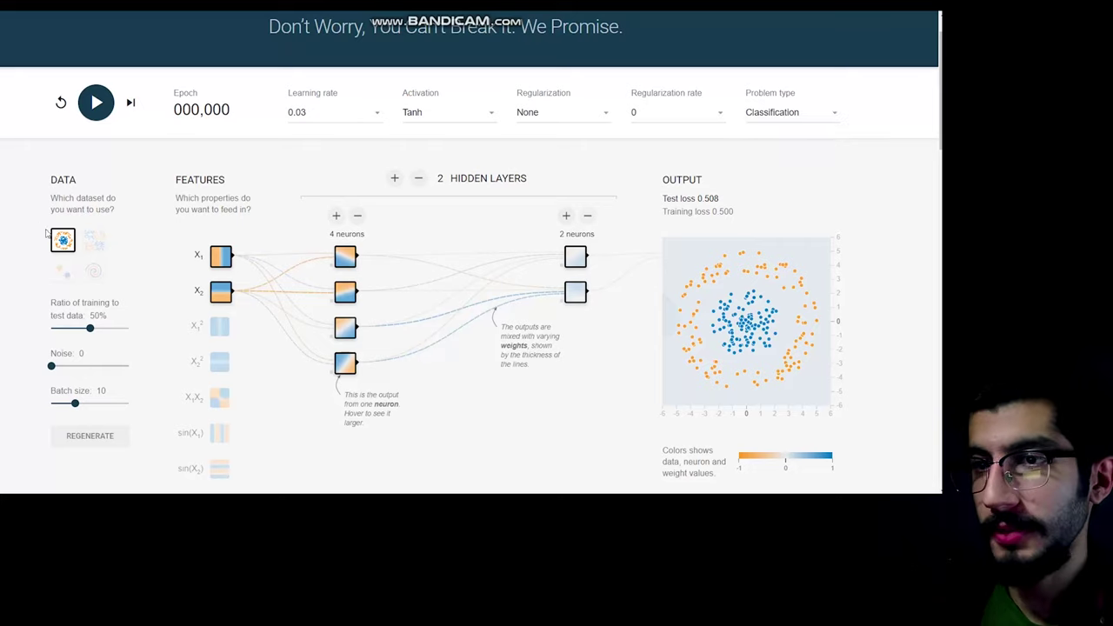
Step: Preview the exclusive-or and spiral datasets, and select the two-cluster dataset with Tanh kept as the activation
{"action": "left_click", "coordinate": [94, 244]}
{"action": "left_click", "coordinate": [94, 271]}
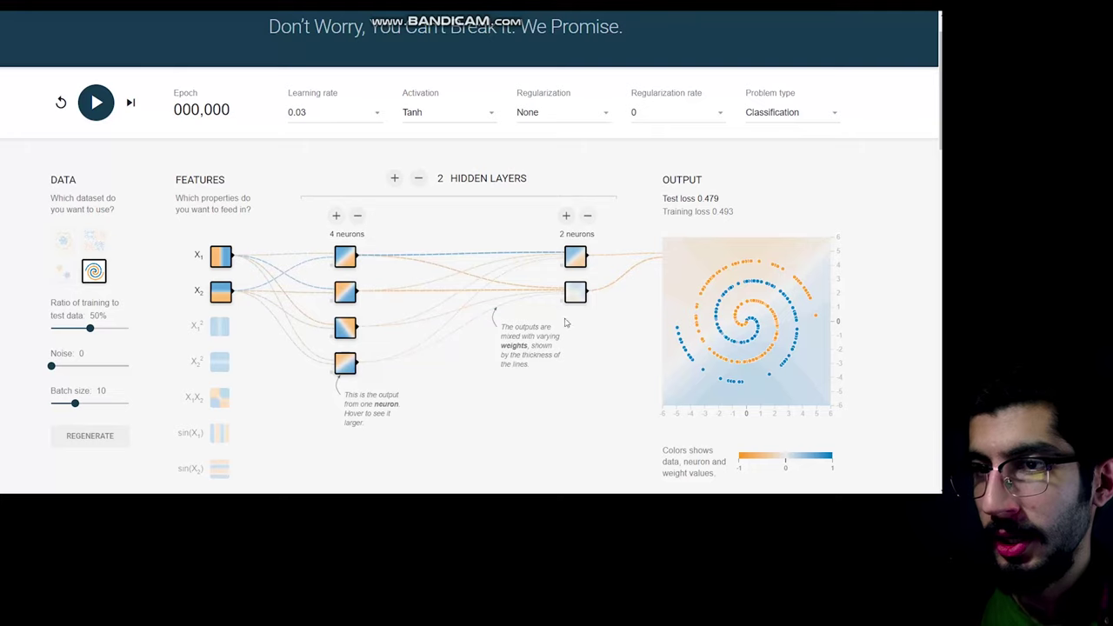
{"action": "left_click", "coordinate": [68, 274]}
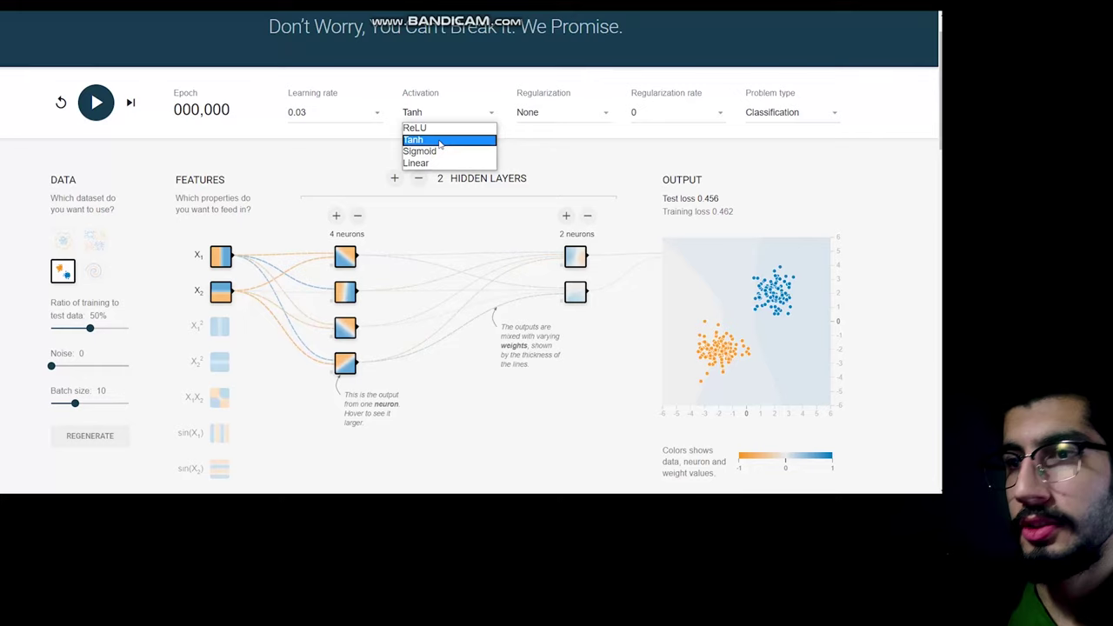
{"action": "left_click", "coordinate": [527, 139]}
Step: Set the weight from X1 to the first neuron of the first hidden layer to 40 and train the network for about 140 epochs
{"action": "mouse_move", "coordinate": [280, 259]}
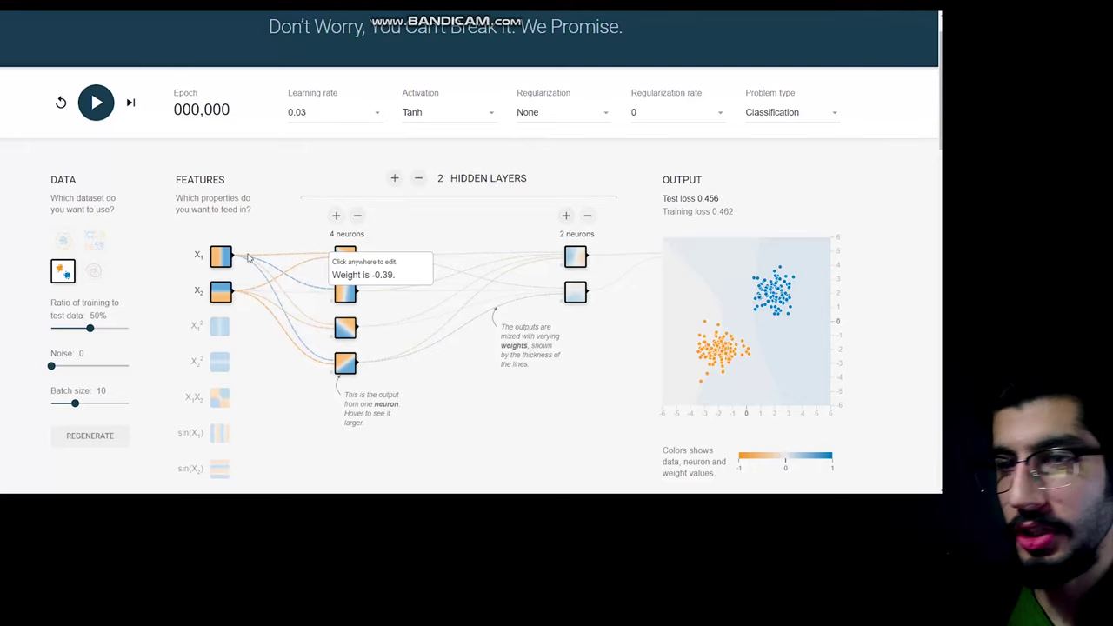
{"action": "mouse_move", "coordinate": [344, 256]}
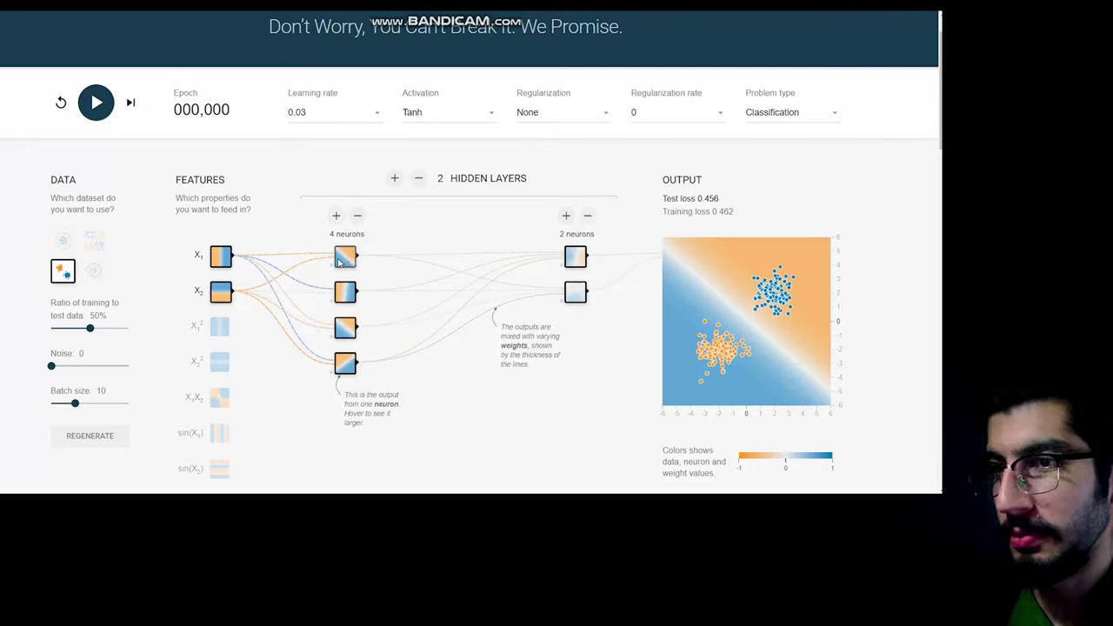
{"action": "left_click", "coordinate": [298, 256]}
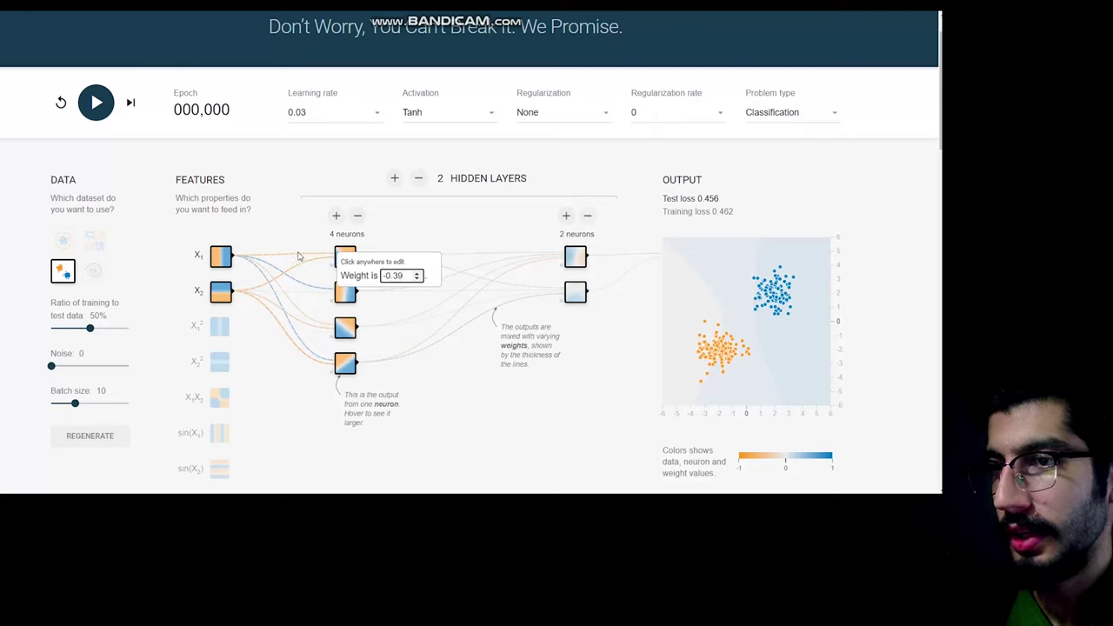
{"action": "key", "text": "BackSpace"}
{"action": "key", "text": "BackSpace"}
{"action": "key", "text": "BackSpace"}
{"action": "key", "text": "BackSpace"}
{"action": "key", "text": "BackSpace"}
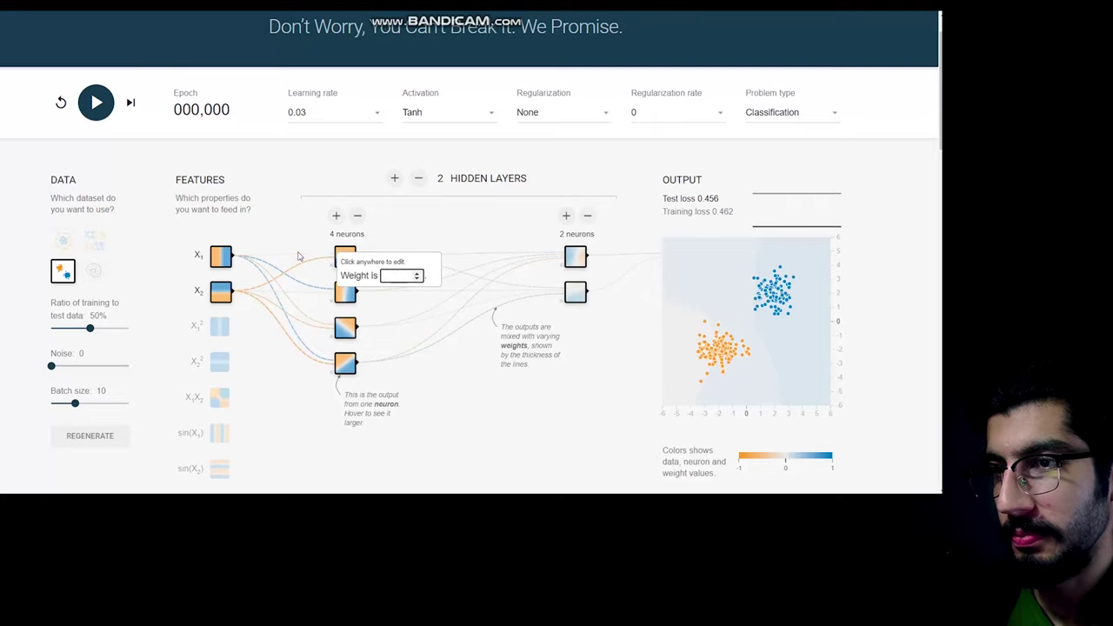
{"action": "type", "text": "40"}
{"action": "key", "text": "Return"}
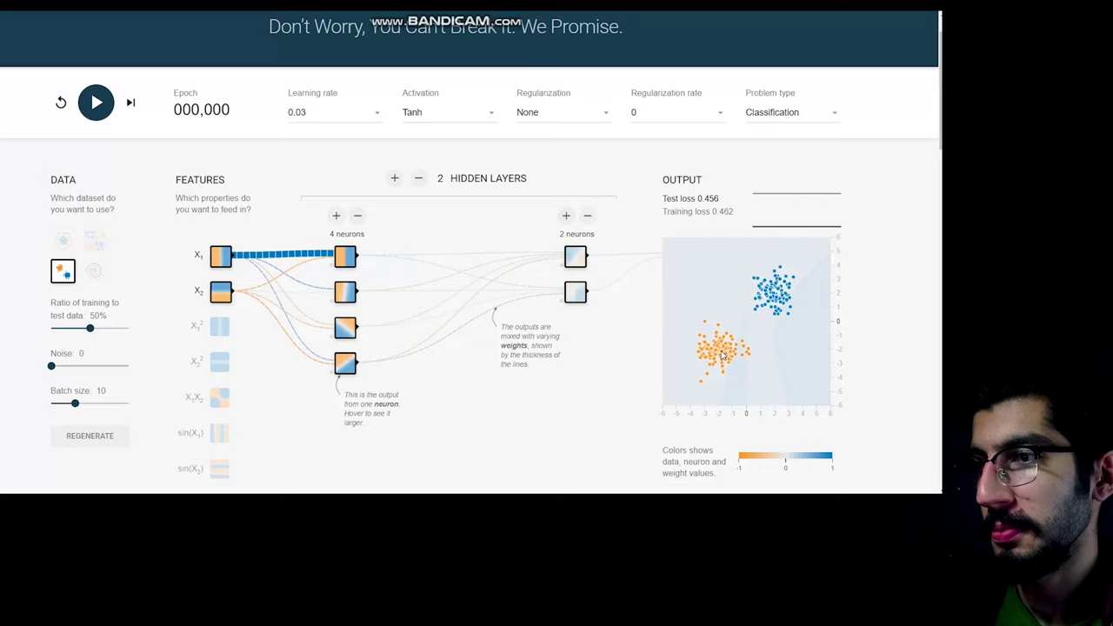
{"action": "left_click", "coordinate": [99, 114]}
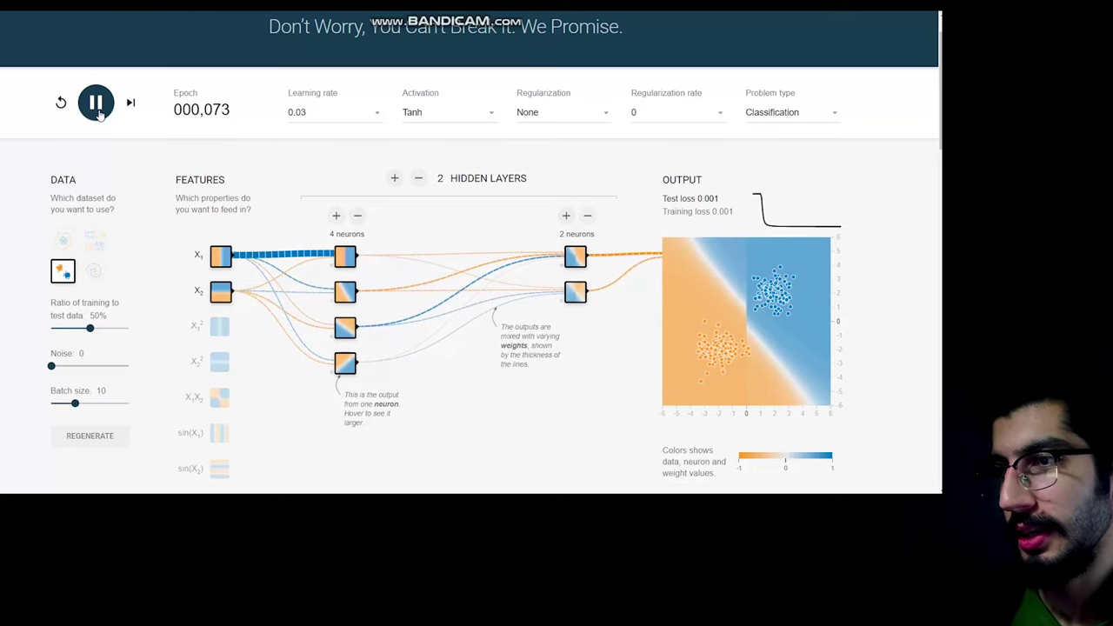
{"action": "left_click", "coordinate": [99, 114]}
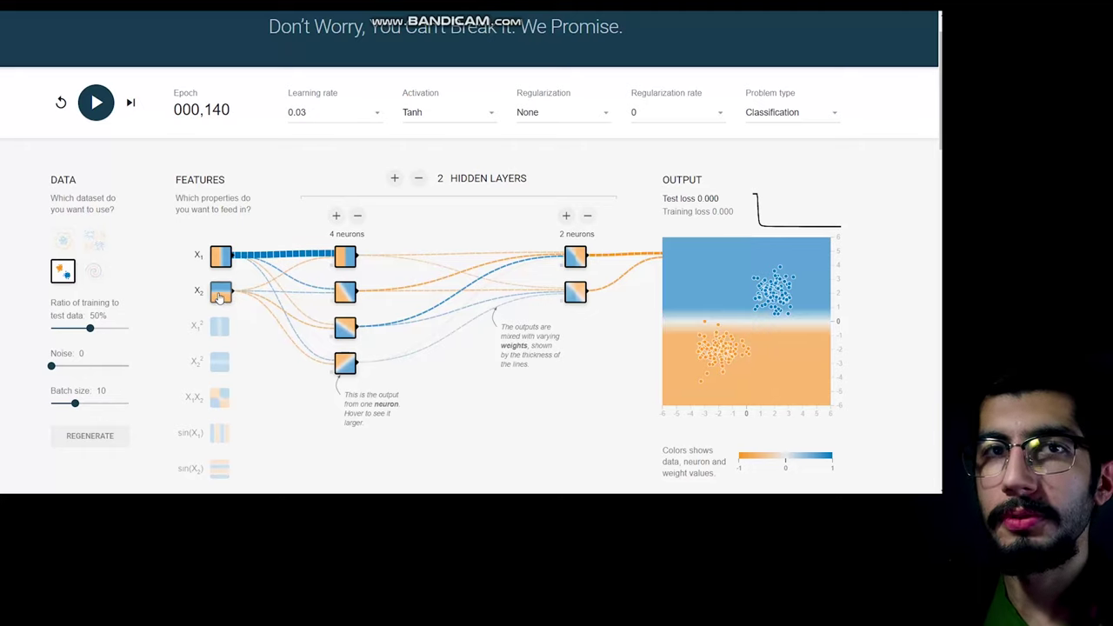
Step: Replace the X1 and X2 input features with X1² alone and train the network for about 220 epochs
{"action": "left_click", "coordinate": [219, 293]}
{"action": "left_click", "coordinate": [220, 255]}
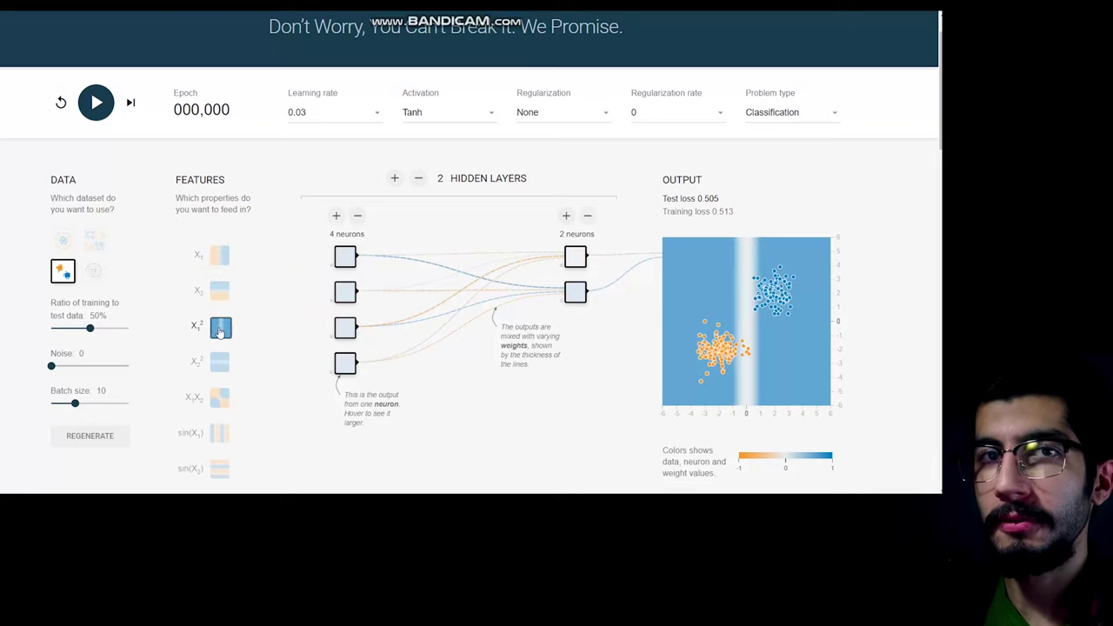
{"action": "left_click", "coordinate": [220, 330]}
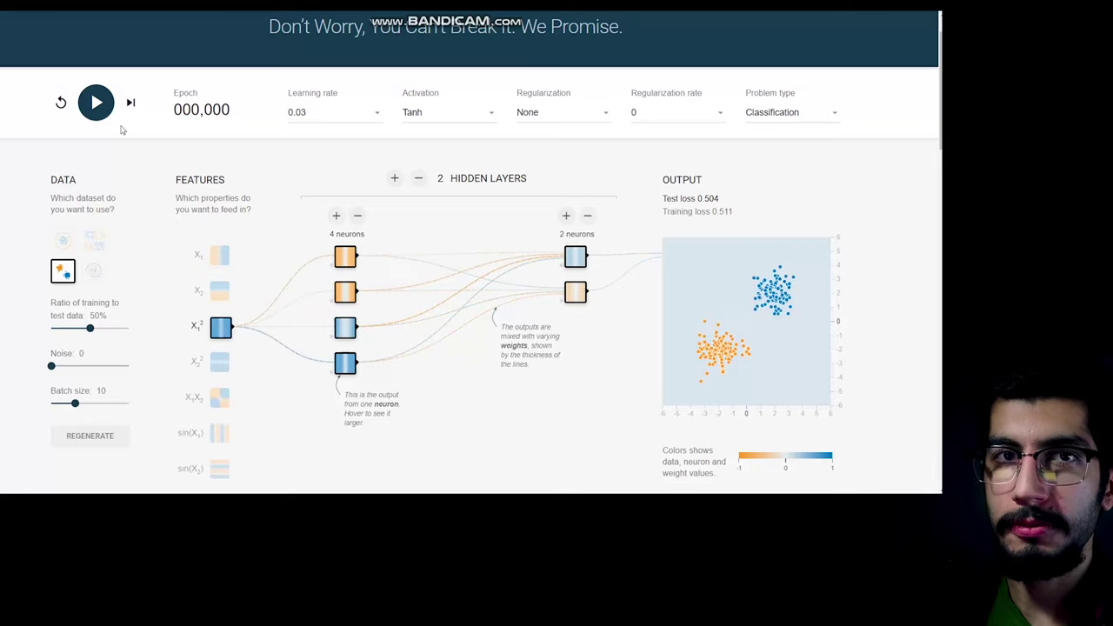
{"action": "left_click", "coordinate": [97, 105]}
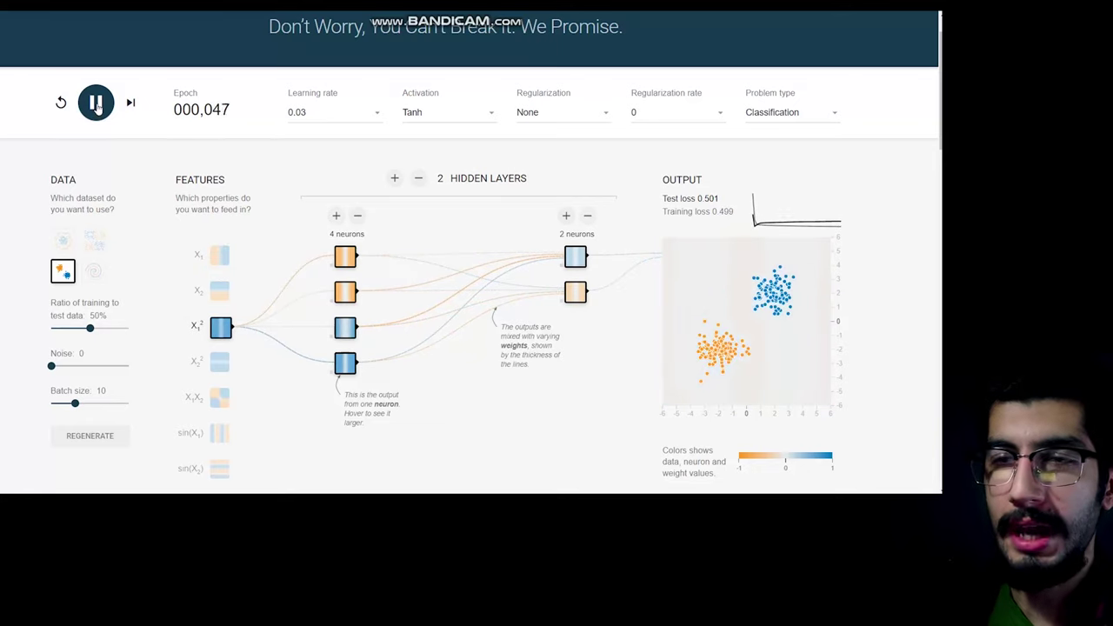
{"action": "left_click", "coordinate": [98, 106]}
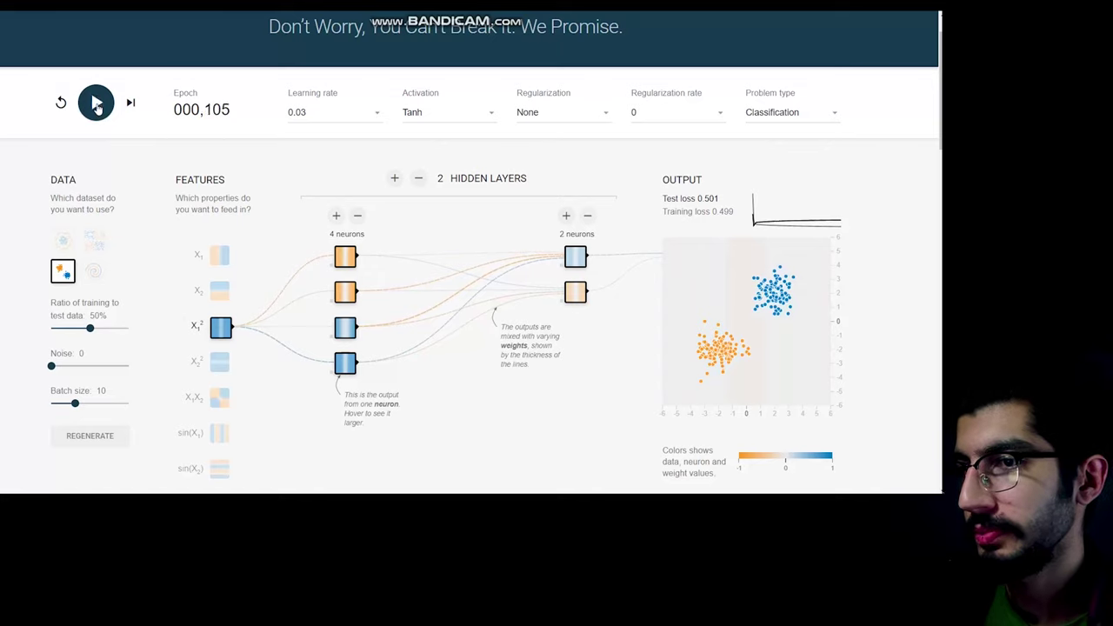
{"action": "left_click", "coordinate": [97, 106]}
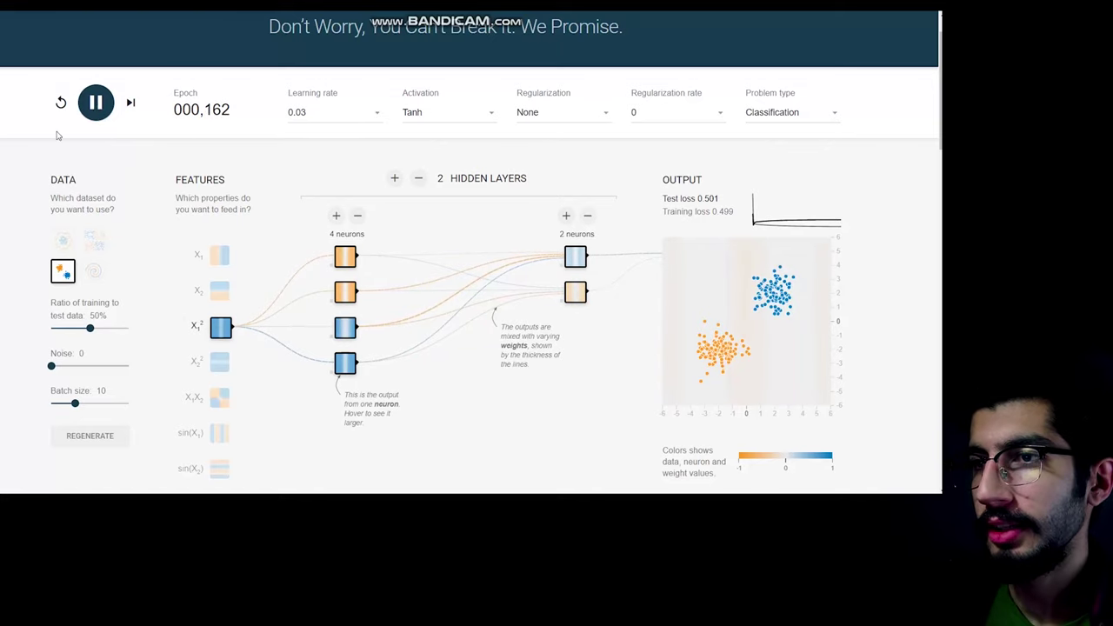
{"action": "left_click", "coordinate": [98, 105]}
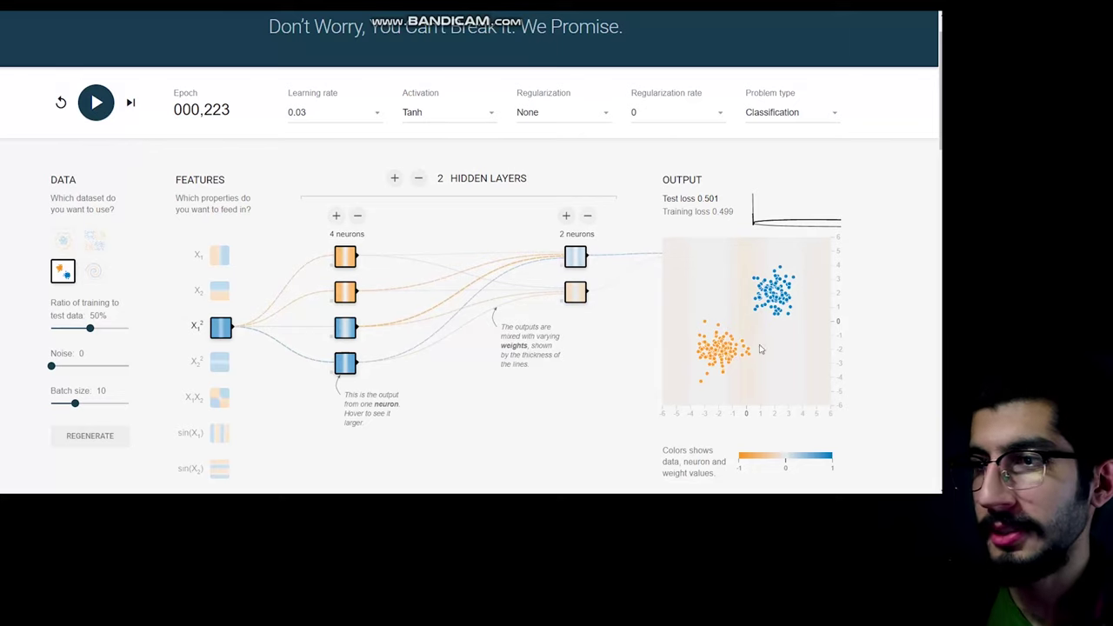
Step: Swap the X1² input feature for X1 and train the network for about 35 epochs
{"action": "left_click", "coordinate": [216, 332]}
{"action": "left_click", "coordinate": [221, 255]}
{"action": "left_click", "coordinate": [97, 103]}
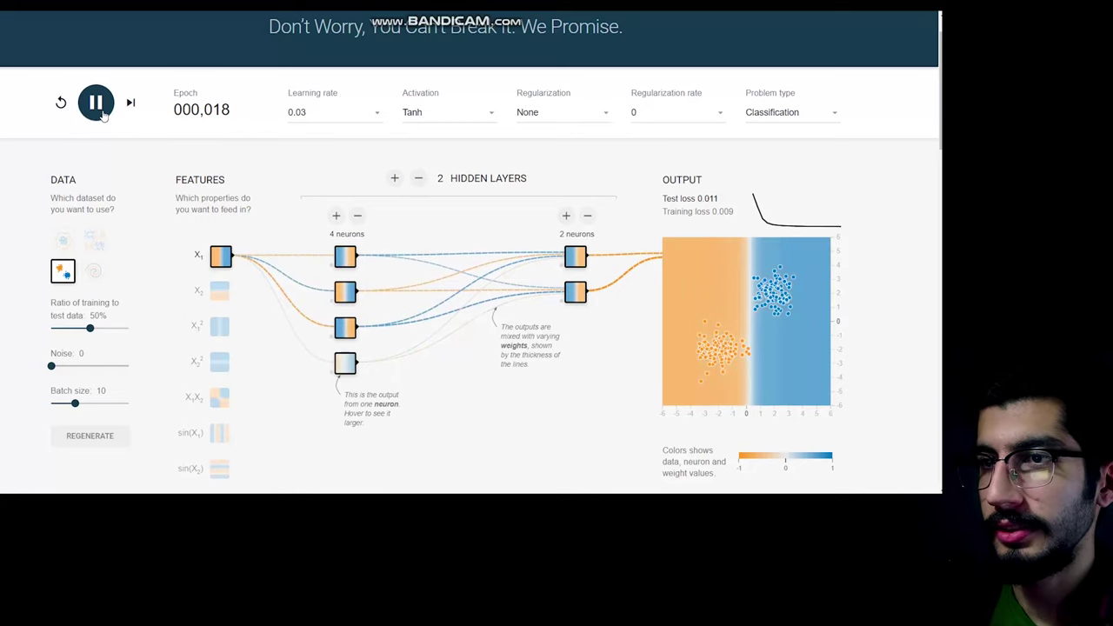
{"action": "left_click", "coordinate": [97, 103]}
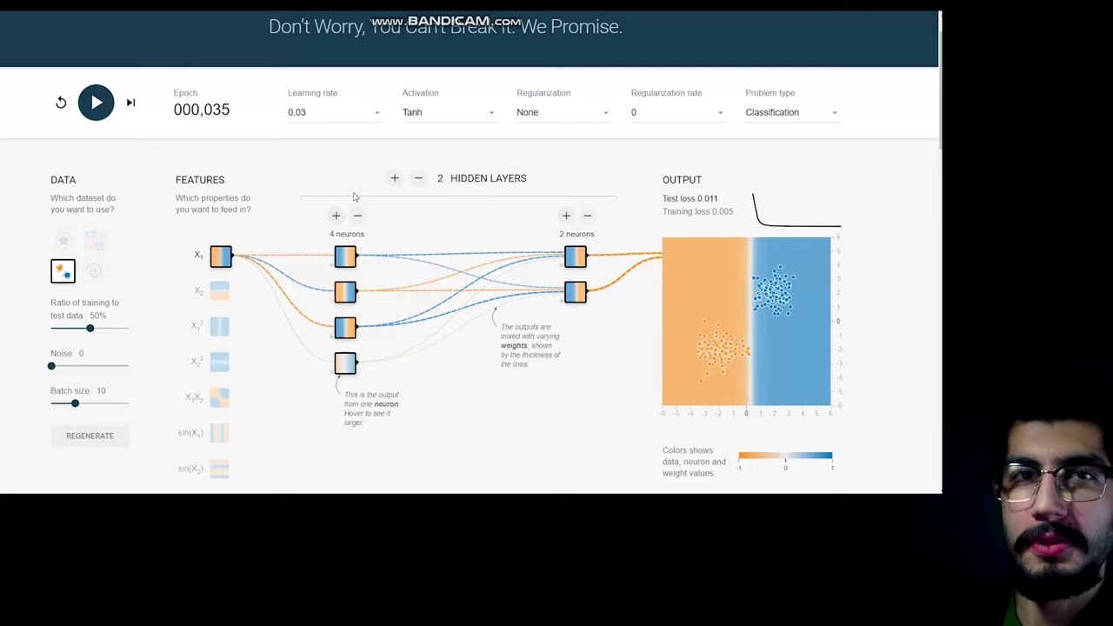
Step: Set the activation function to Linear and train the network for about 170 epochs
{"action": "left_click", "coordinate": [448, 116]}
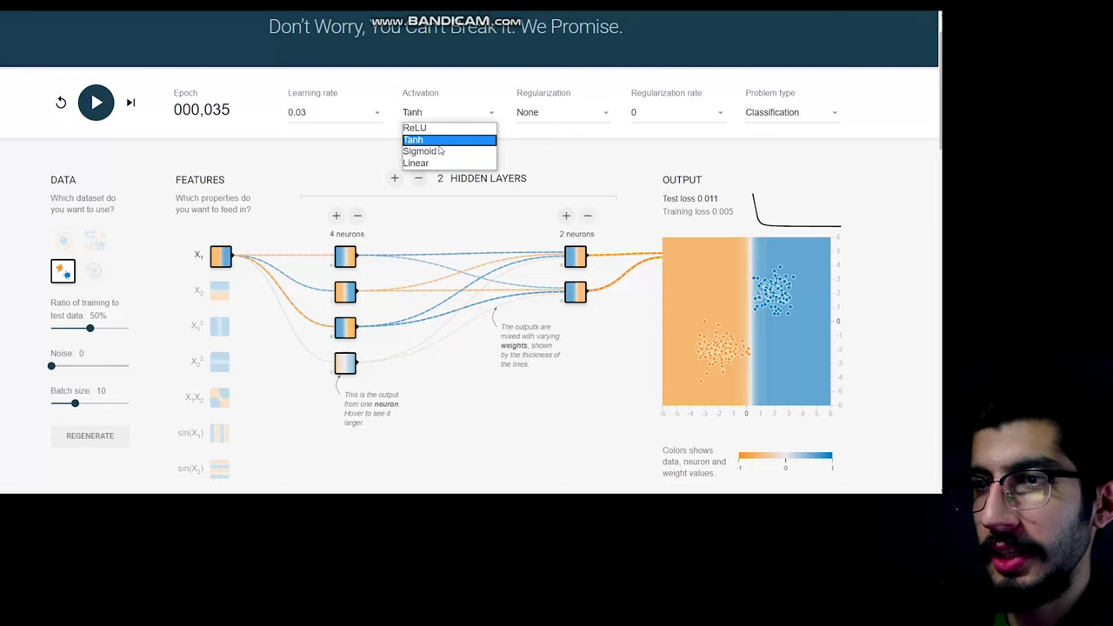
{"action": "left_click", "coordinate": [433, 163]}
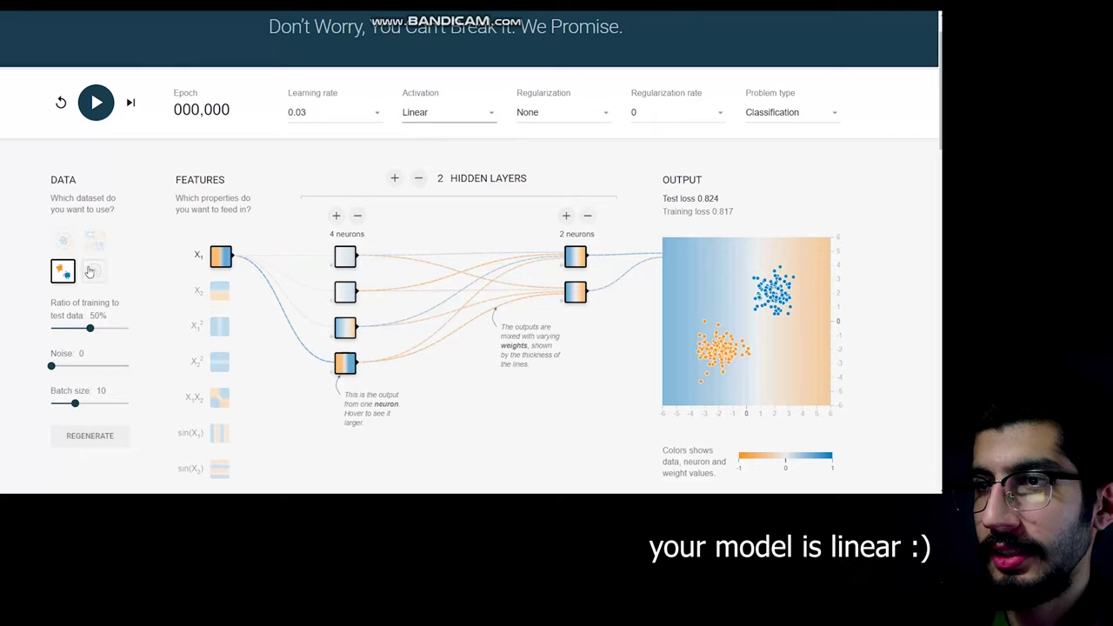
{"action": "left_click", "coordinate": [96, 104]}
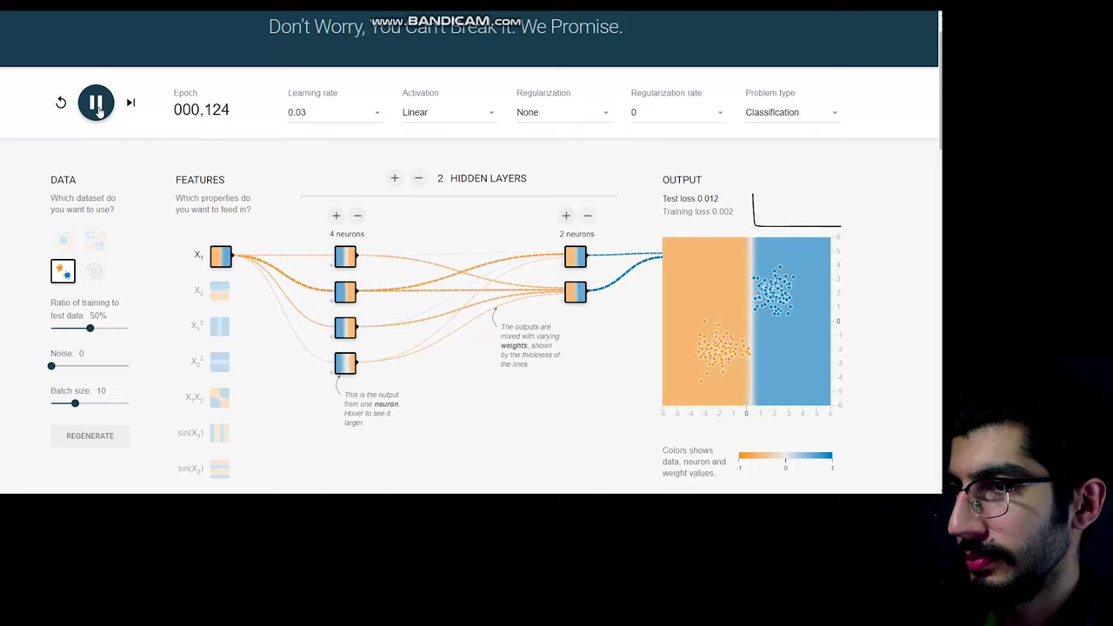
{"action": "left_click", "coordinate": [97, 104]}
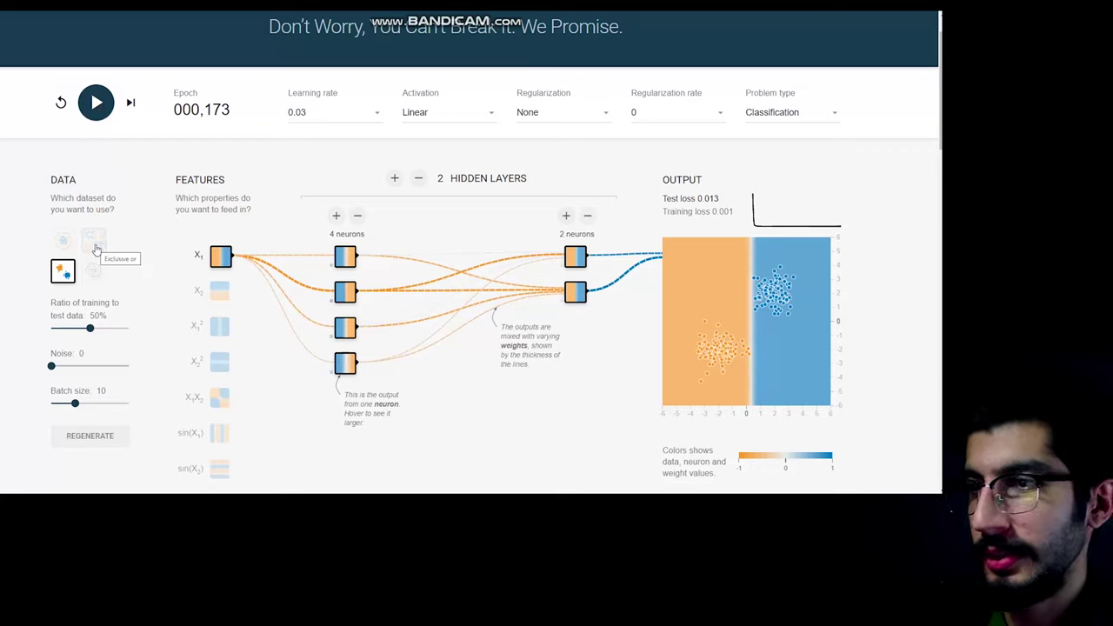
Step: Switch to the circle dataset and train the linear network on it for about 160 epochs
{"action": "left_click", "coordinate": [64, 242]}
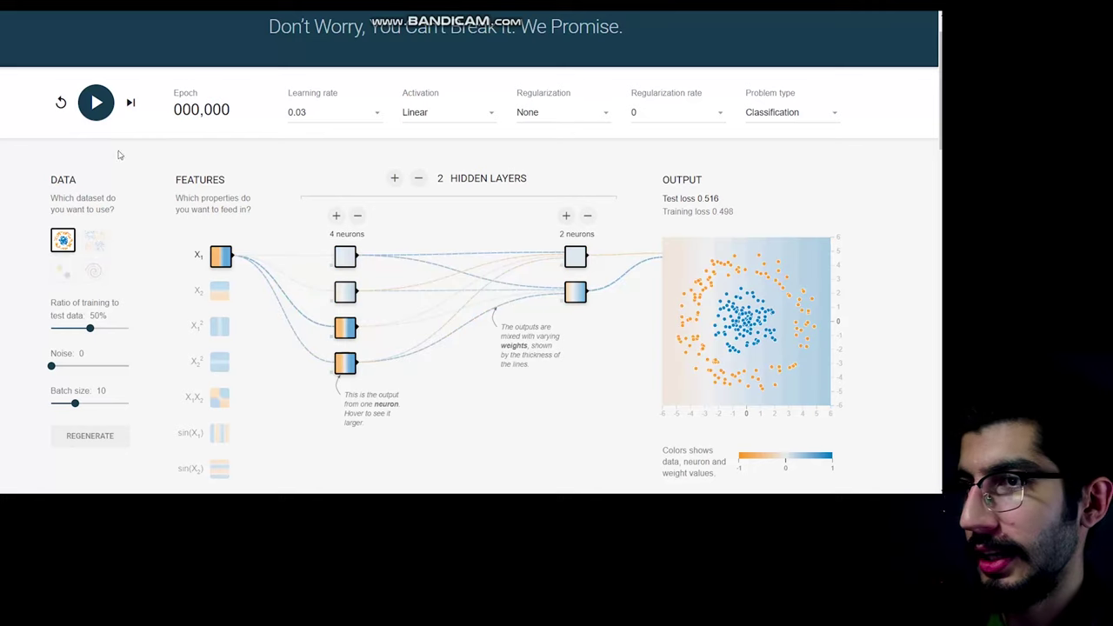
{"action": "left_click", "coordinate": [97, 103]}
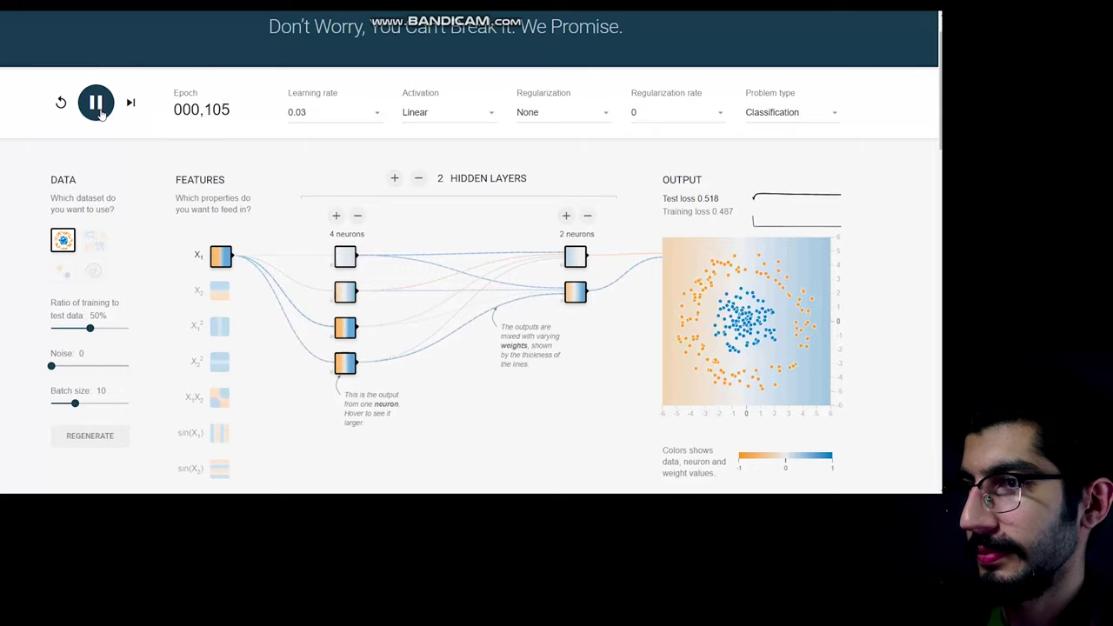
{"action": "left_click", "coordinate": [100, 114]}
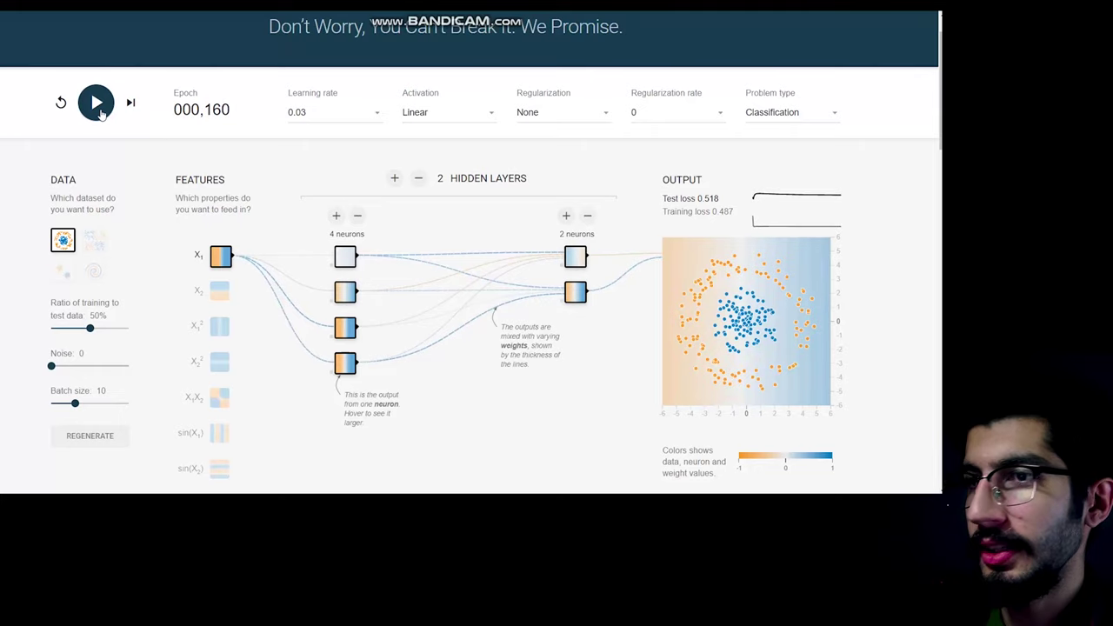
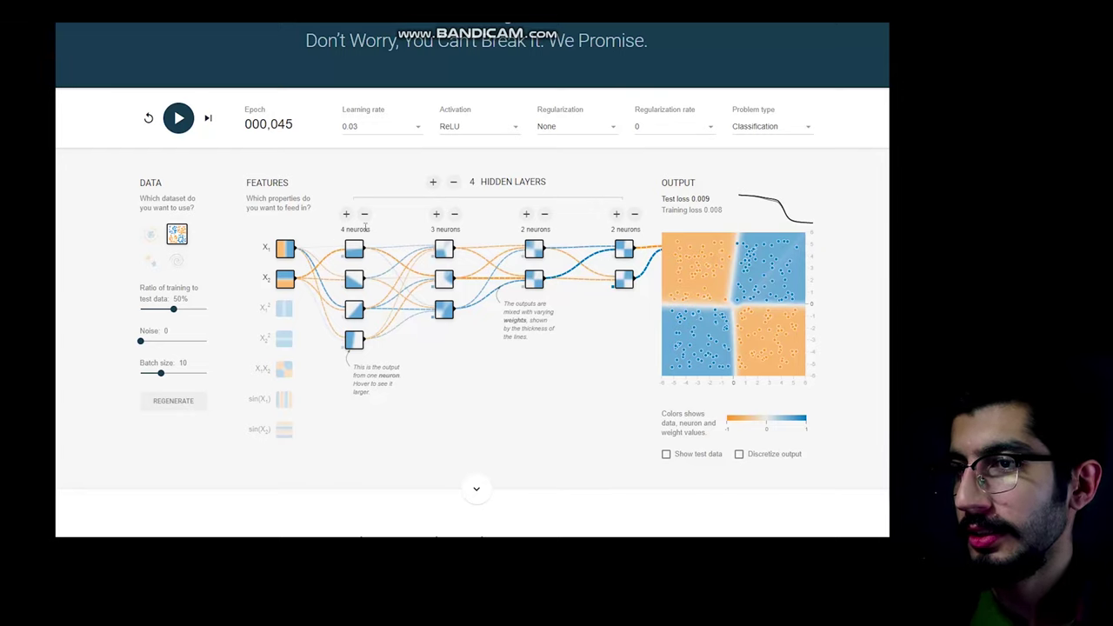
Step: Reduce the network to three hidden layers of 3, 2 and 1 neurons and train it for about 44 epochs
{"action": "mouse_move", "coordinate": [515, 278]}
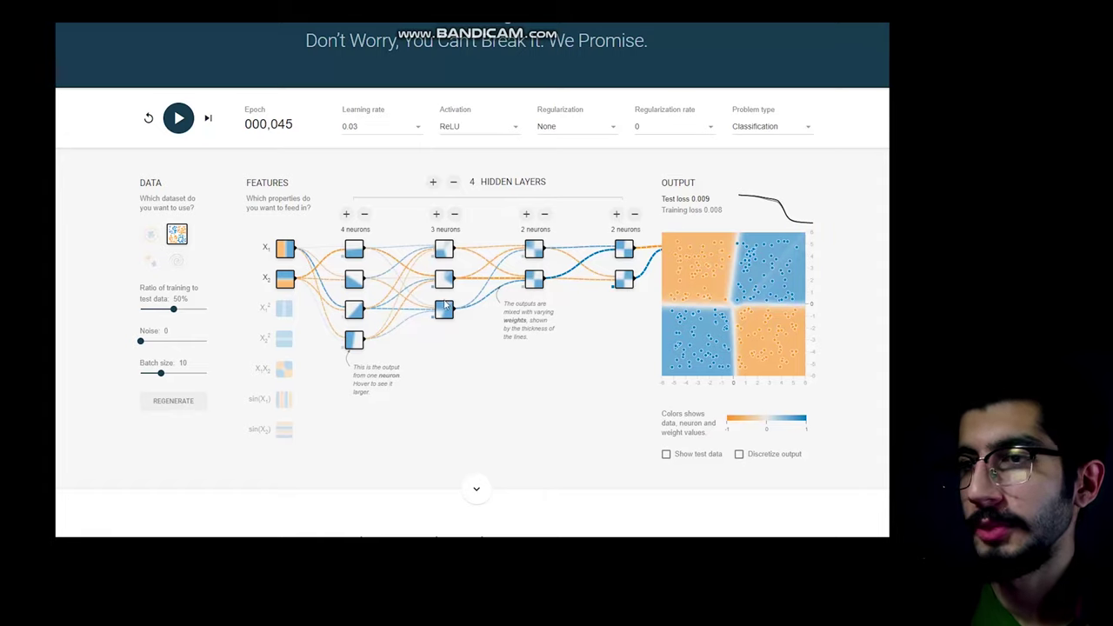
{"action": "left_click", "coordinate": [454, 214]}
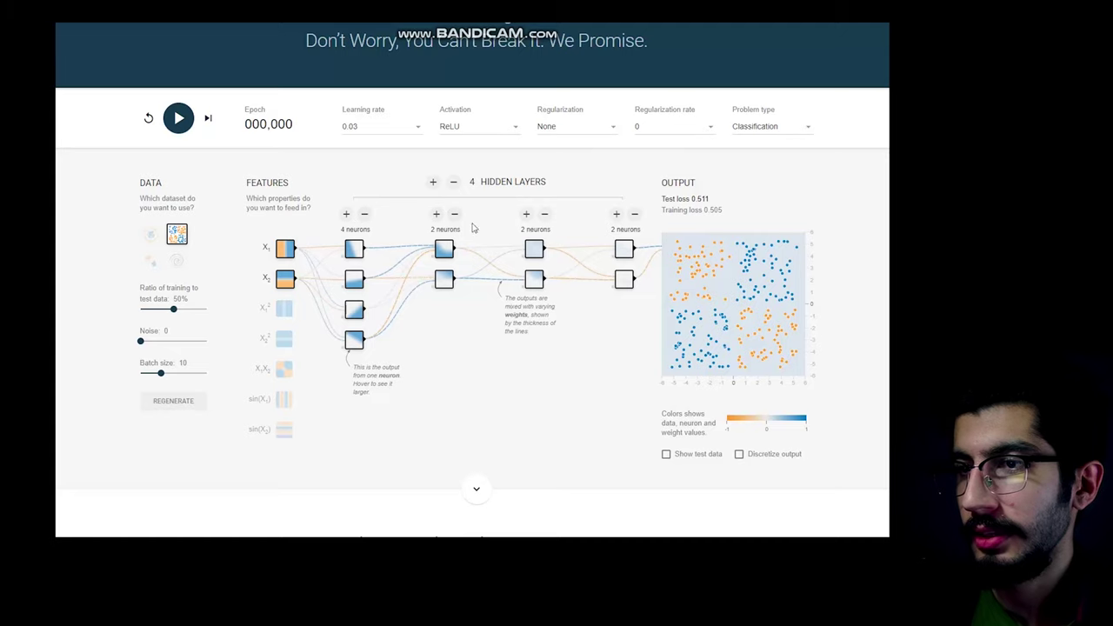
{"action": "left_click", "coordinate": [545, 215]}
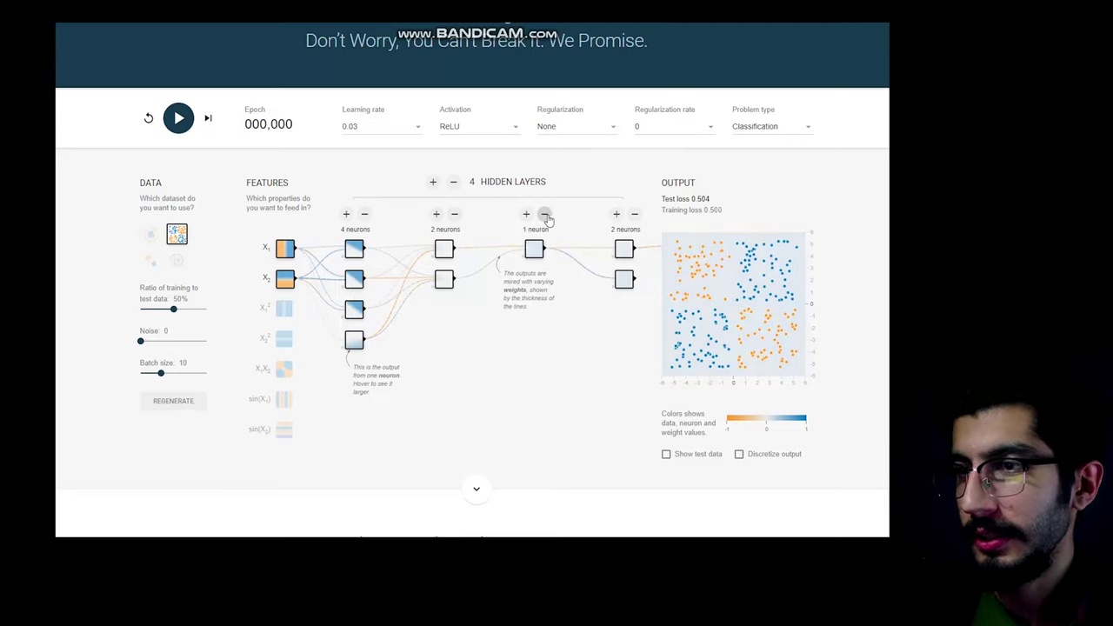
{"action": "left_click", "coordinate": [453, 183]}
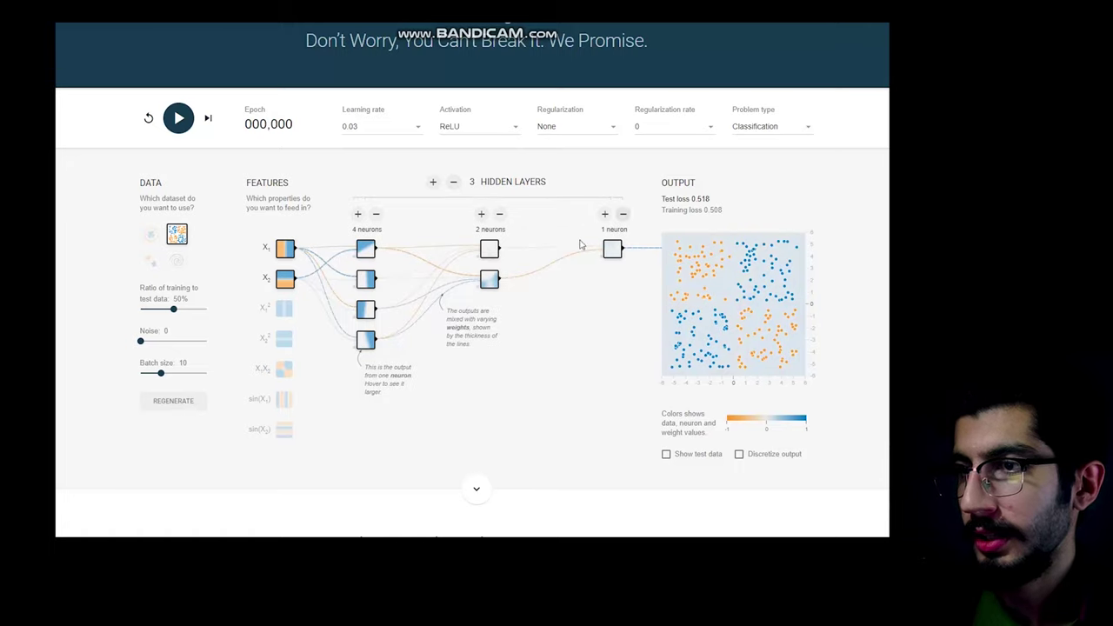
{"action": "left_click", "coordinate": [375, 214]}
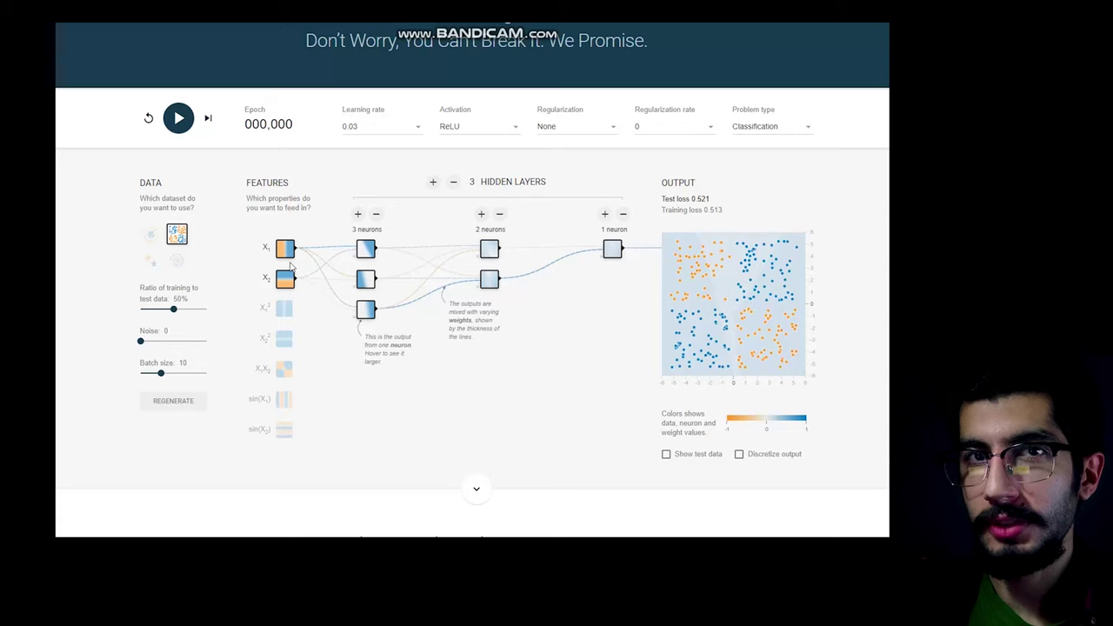
{"action": "left_click", "coordinate": [178, 119]}
{"action": "left_click", "coordinate": [179, 120]}
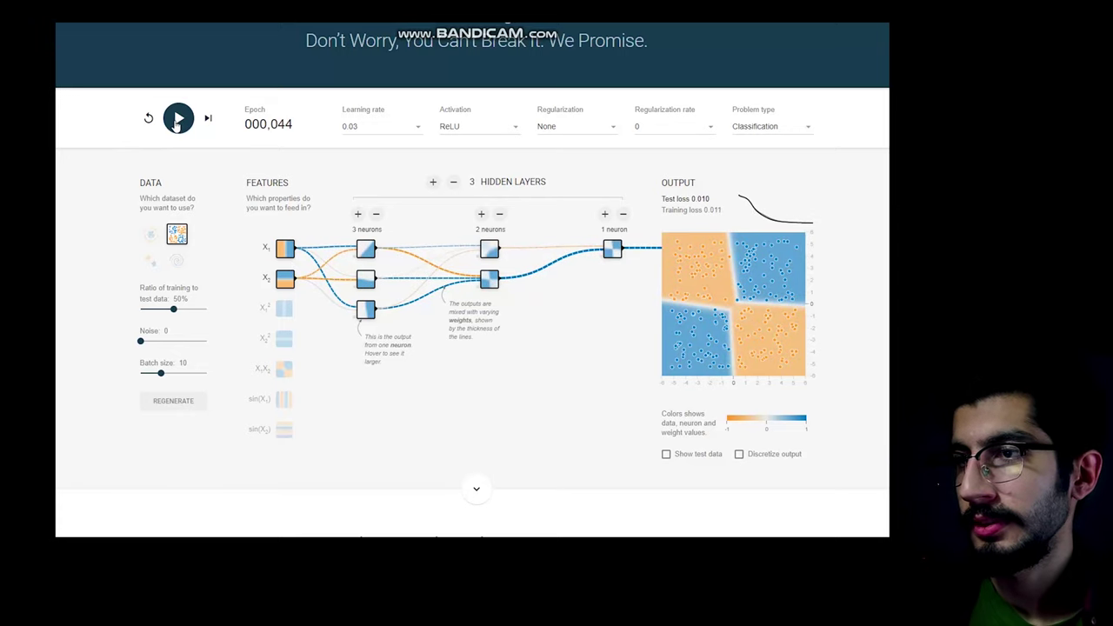